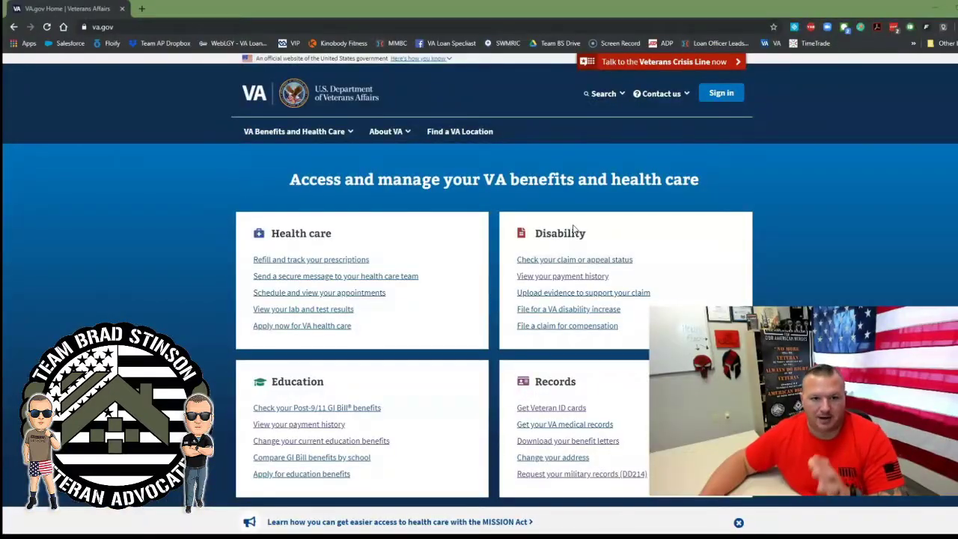
Open VA.gov's Sign in dialog to show the DS Logon, My HealtheVet and ID.me options.
left_click(720, 97)
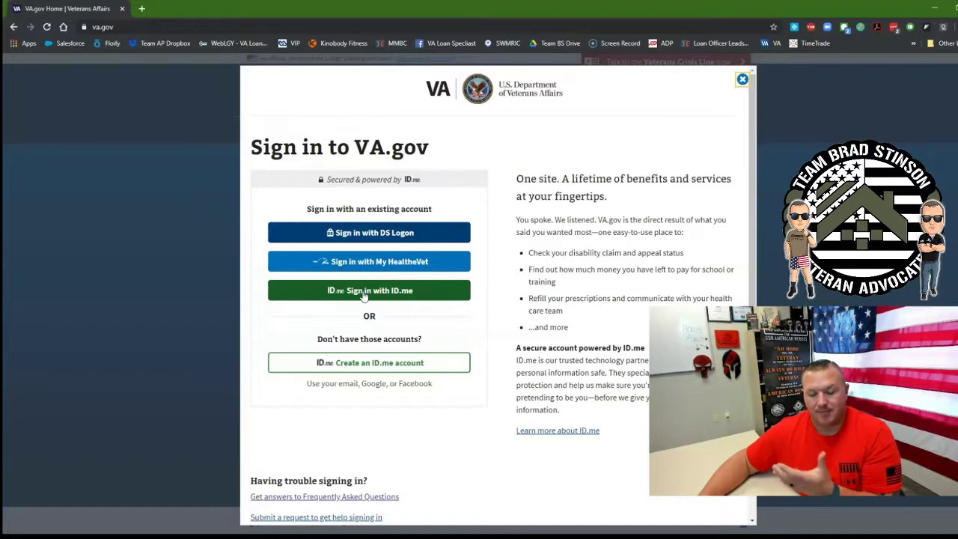
Sign in with ID.me using the account e-mail and password and a texted 6-digit verification code.
left_click(364, 296)
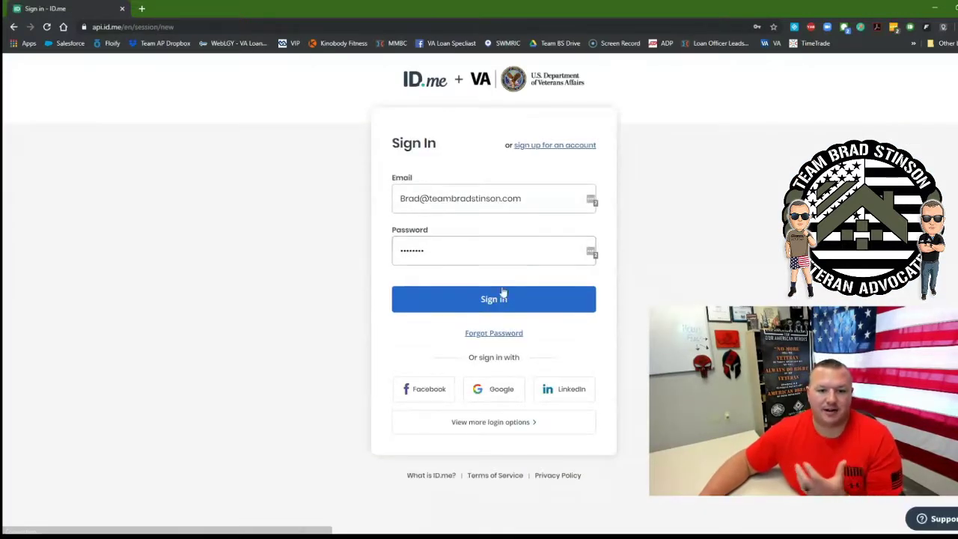
left_click(493, 301)
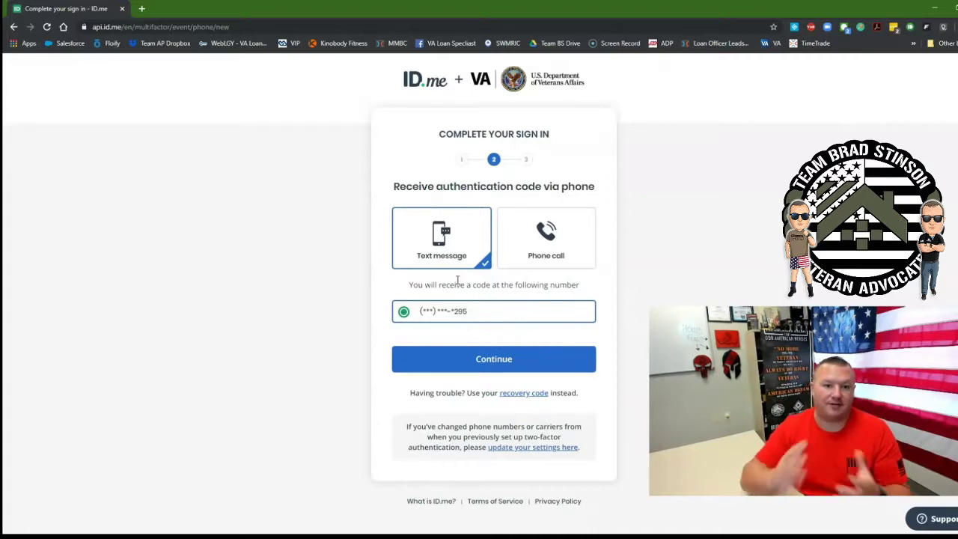
left_click(500, 367)
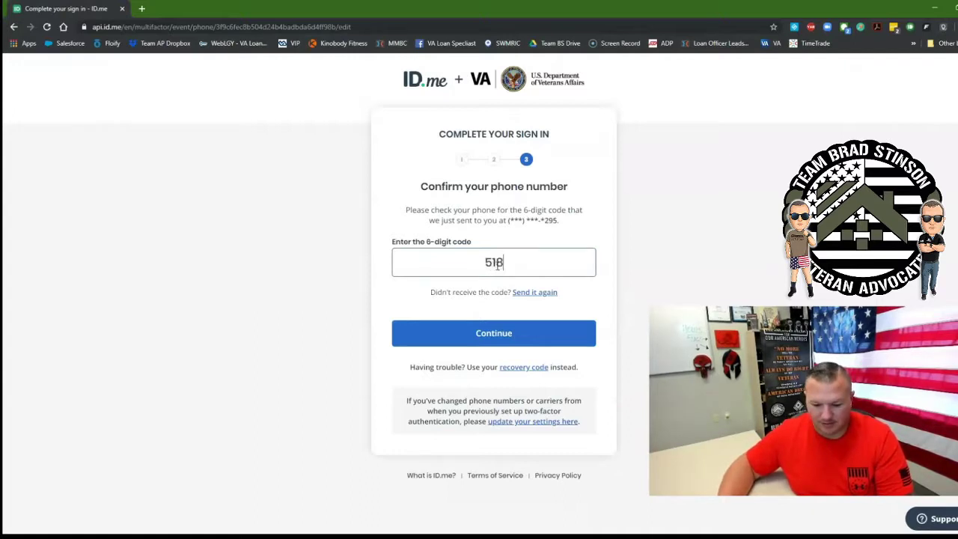
left_click(497, 266)
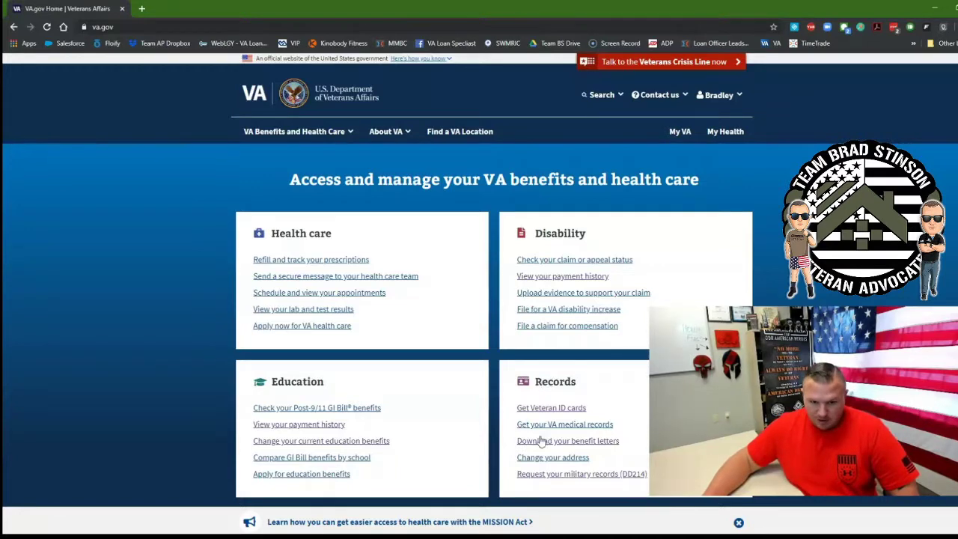
Open 'Request your military records (DD214)' and read through the milConnect request steps.
left_click(551, 475)
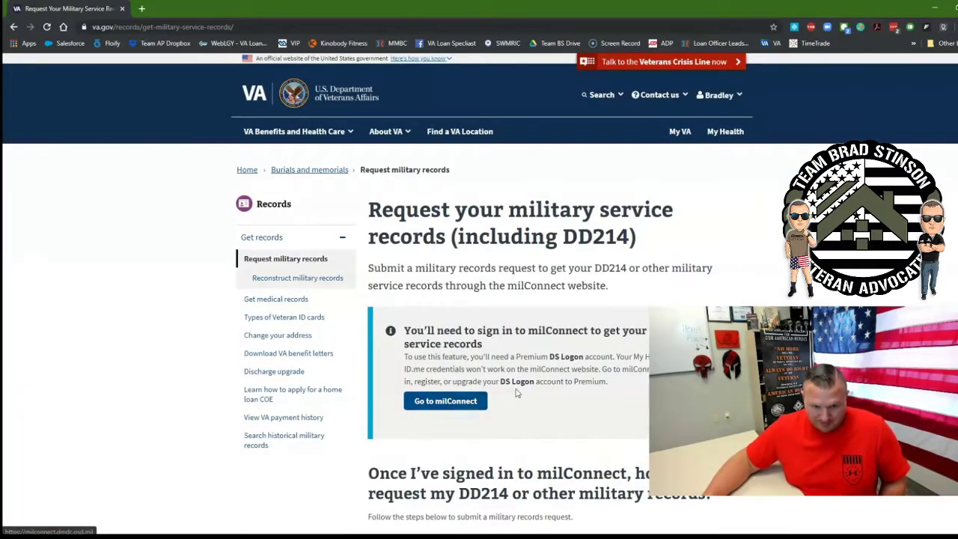
scroll(514, 395, "down", 1)
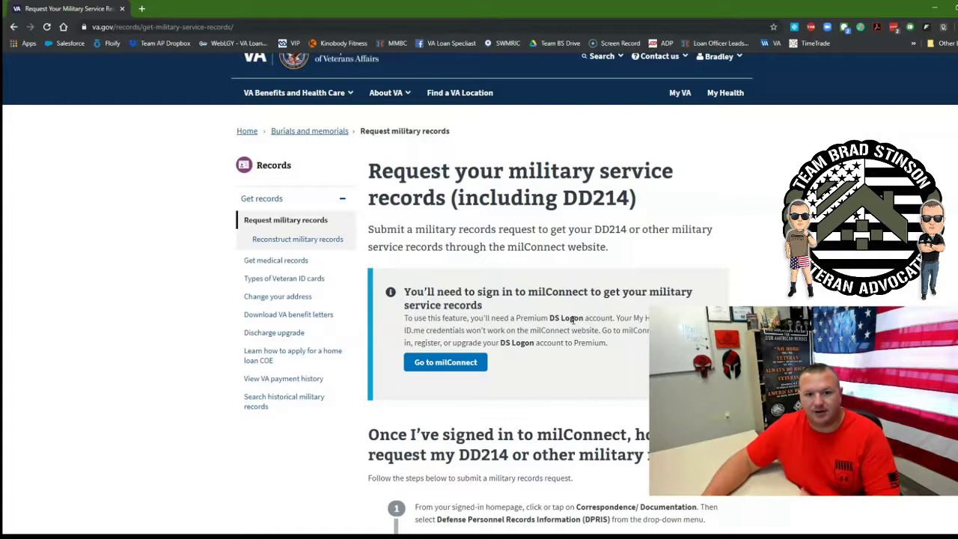
scroll(557, 341, "down", 1)
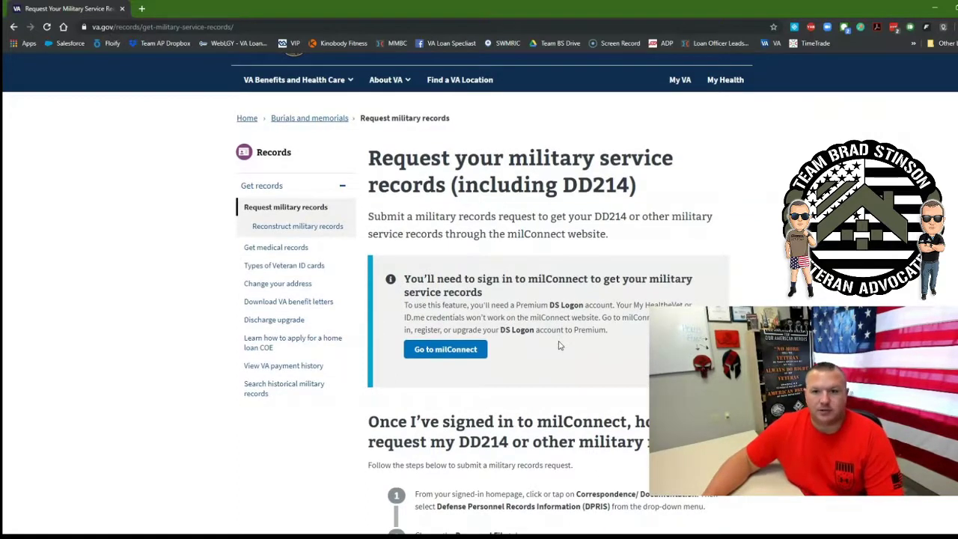
scroll(560, 346, "up", 1)
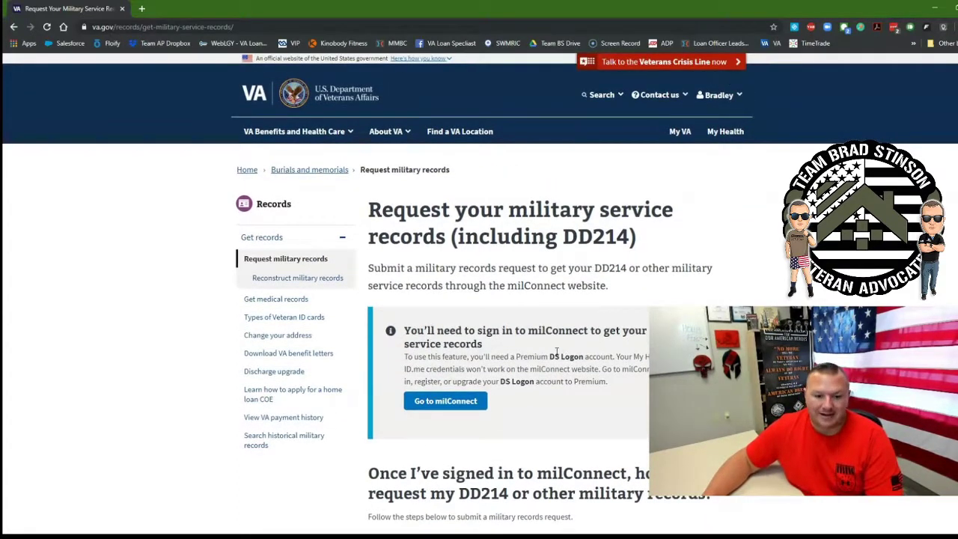
scroll(542, 372, "down", 3)
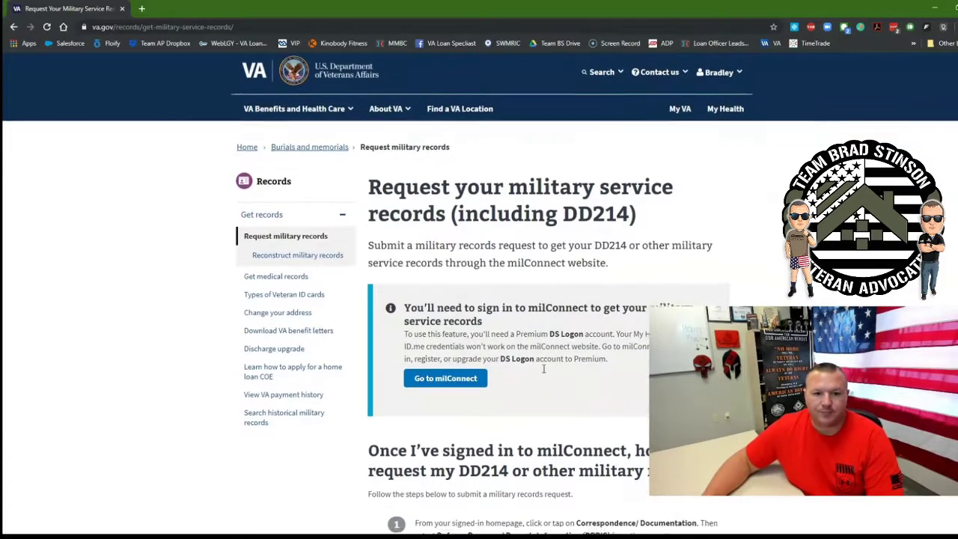
scroll(548, 365, "down", 1)
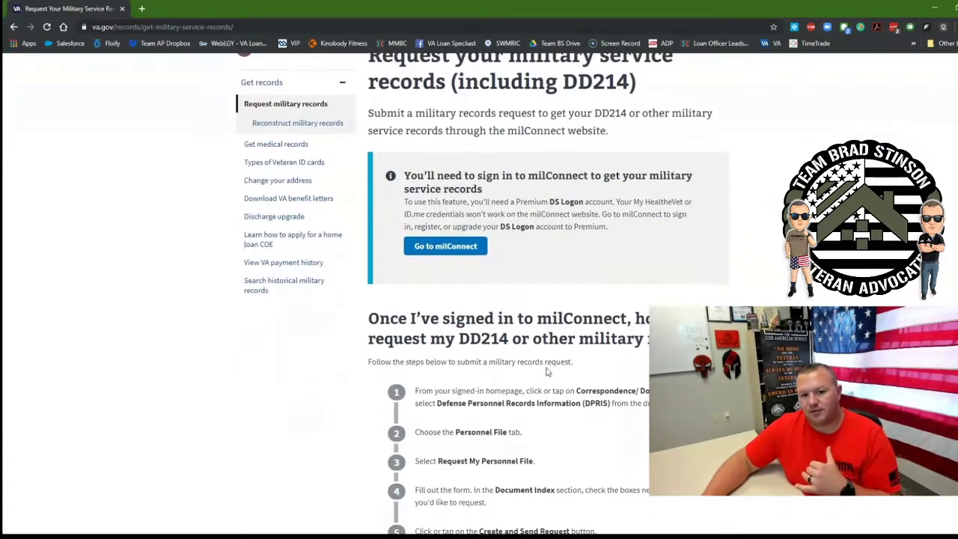
scroll(479, 364, "down", 2)
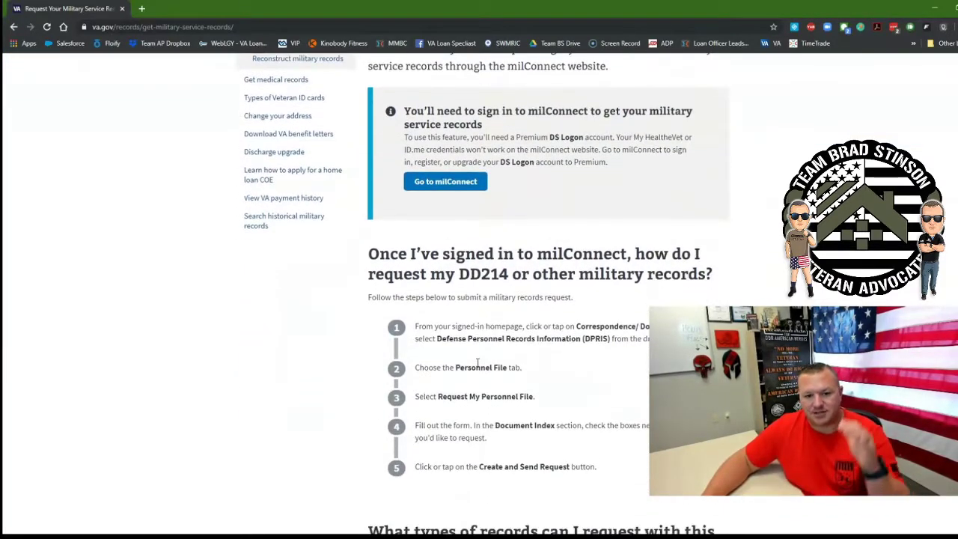
scroll(479, 365, "down", 5)
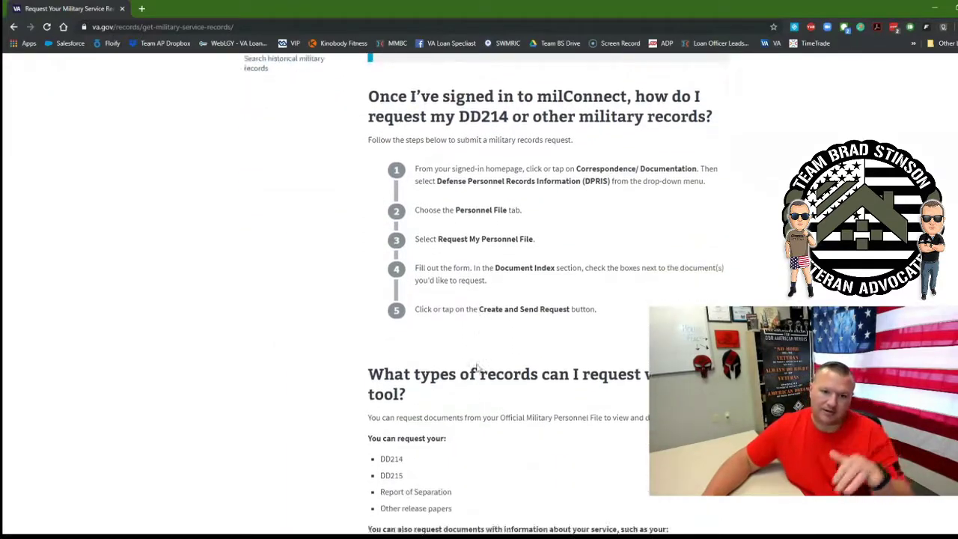
scroll(476, 367, "up", 5)
scroll(476, 367, "up", 5)
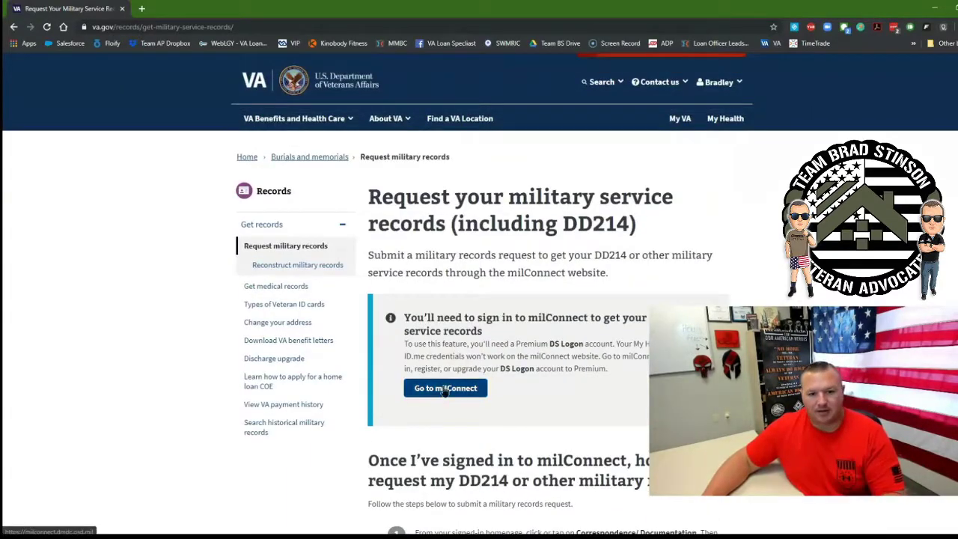
Open milConnect, log in with the DS Logon username and password, and accept Consent to Monitor.
left_click(447, 387)
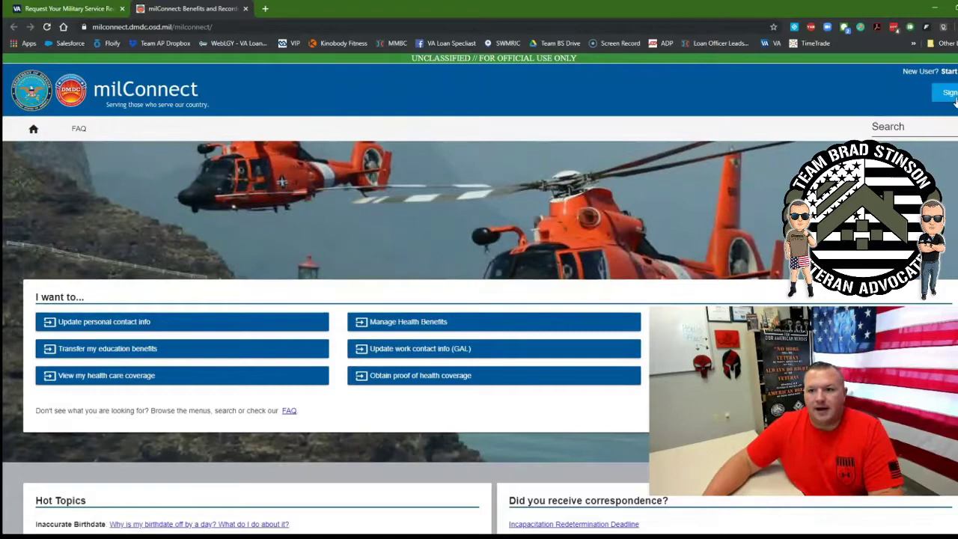
left_click(949, 92)
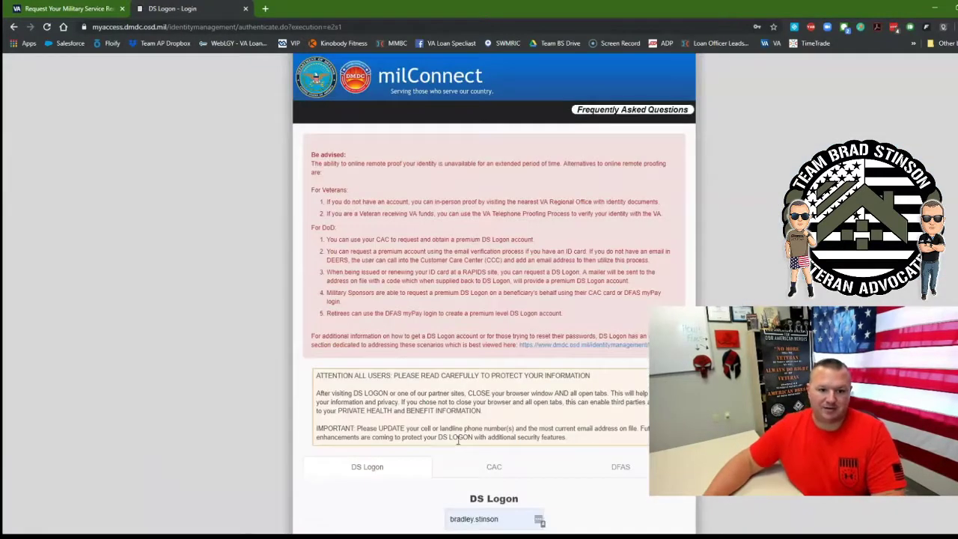
scroll(459, 442, "down", 1)
left_click(489, 485)
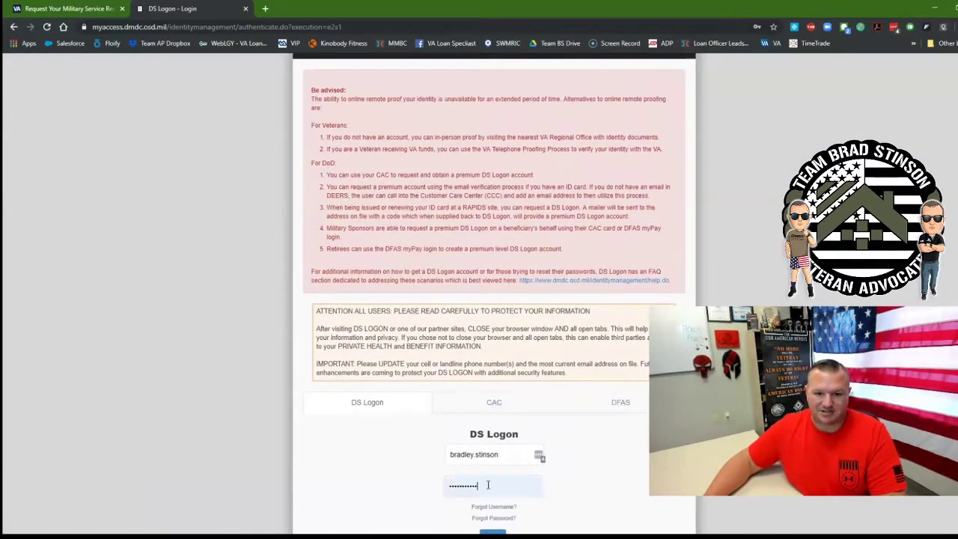
scroll(570, 484, "down", 1)
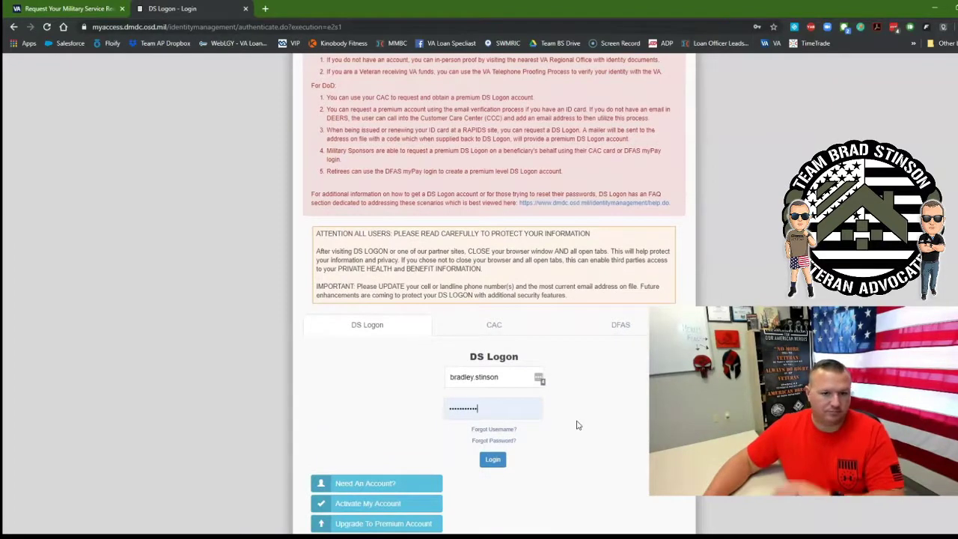
left_click(494, 461)
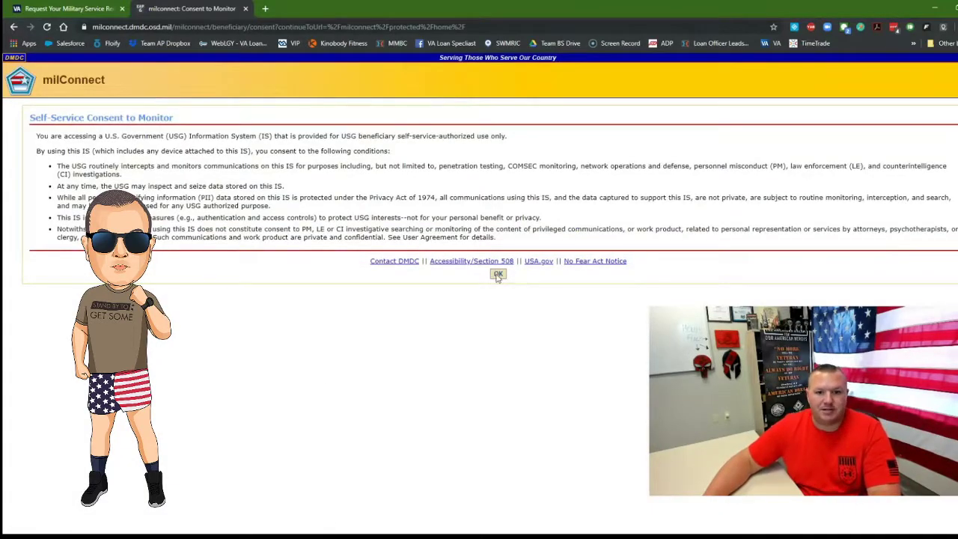
left_click(498, 274)
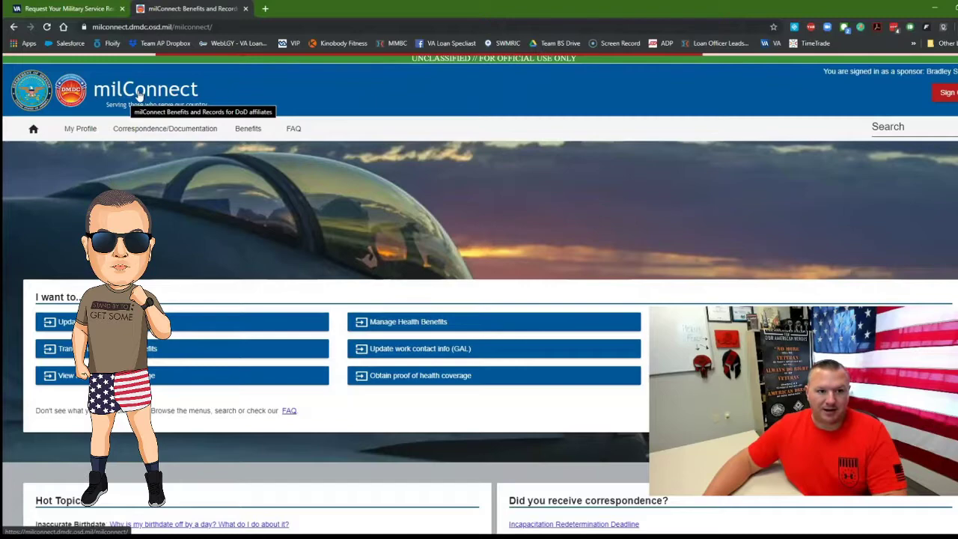
Review the VA instructions for requesting records through milConnect again.
left_click(86, 9)
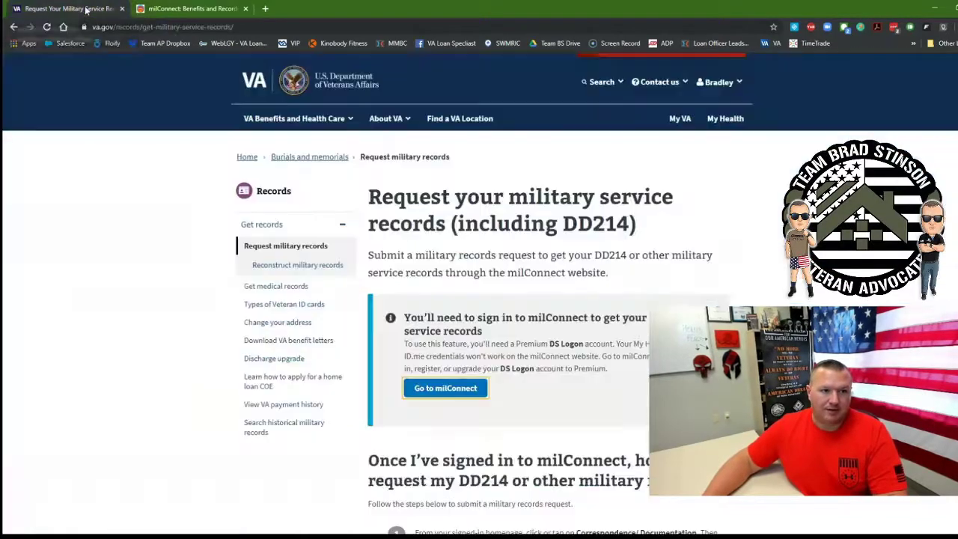
scroll(520, 367, "down", 1)
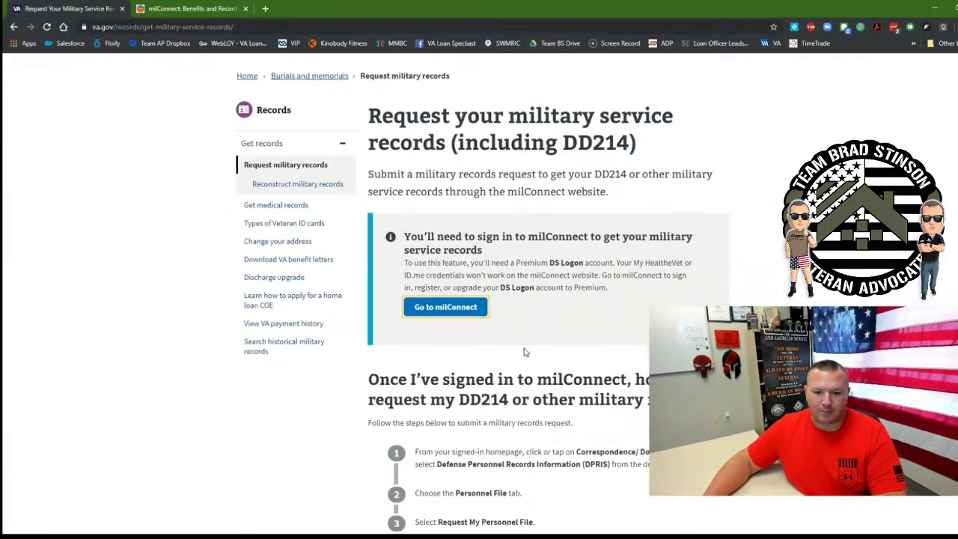
scroll(524, 352, "down", 1)
scroll(416, 380, "down", 2)
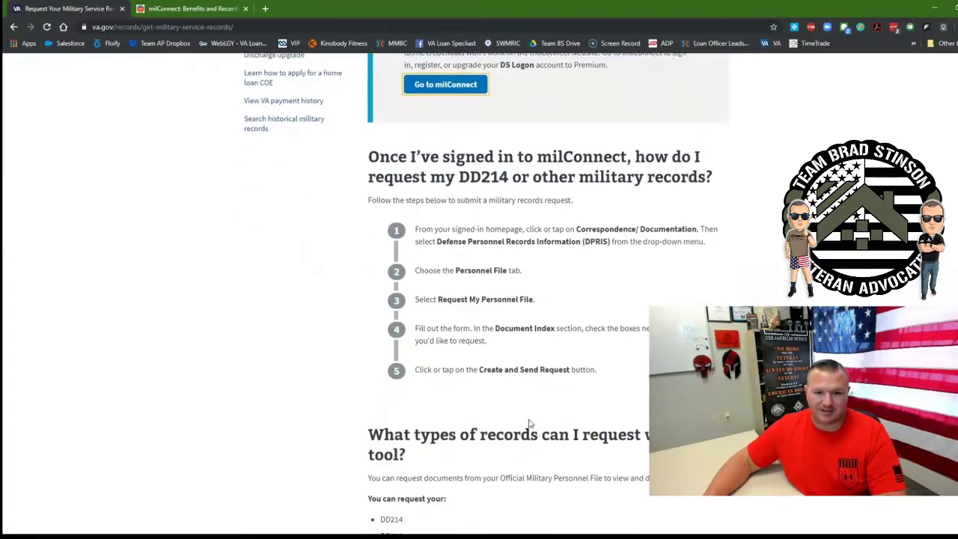
In milConnect, go to Correspondence/Documentation > DPRIS and show the Personnel File tab.
left_click(191, 8)
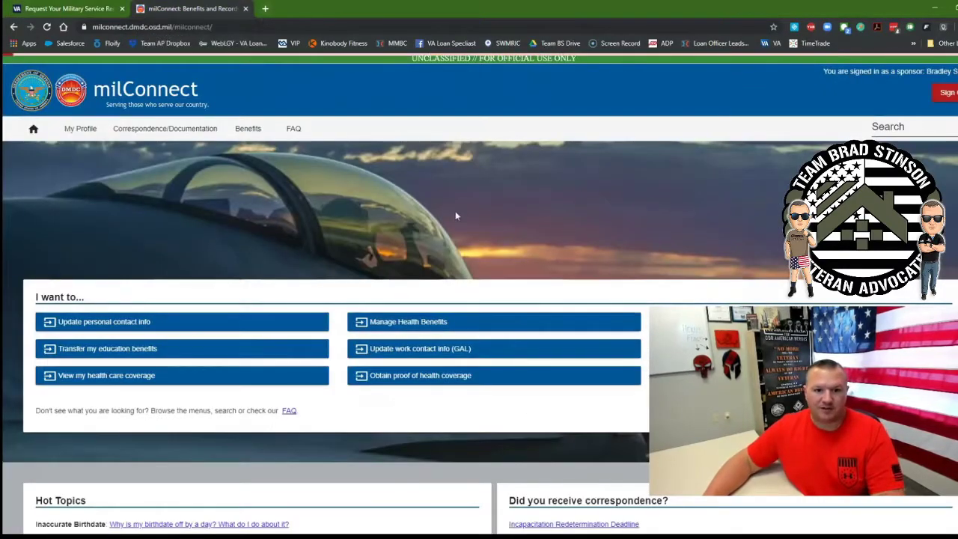
left_click(168, 132)
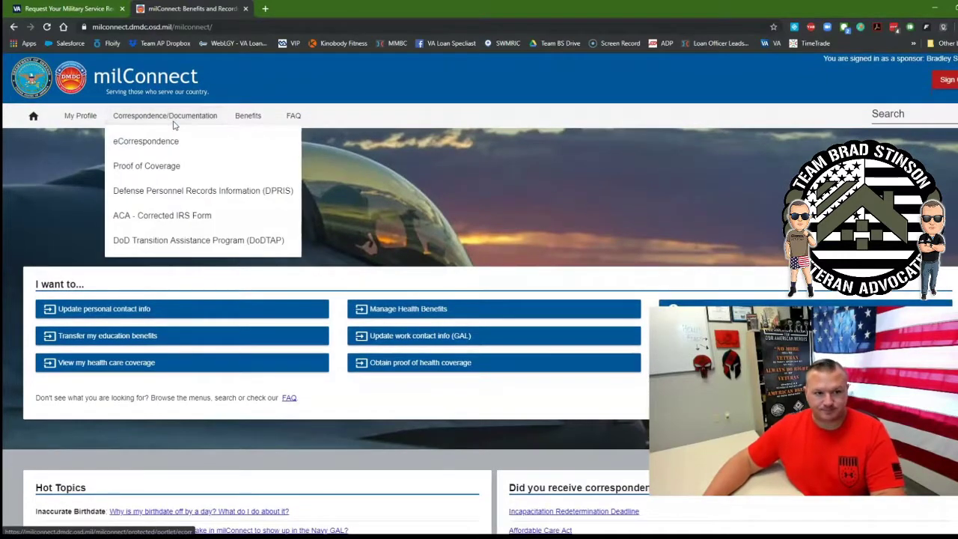
left_click(160, 193)
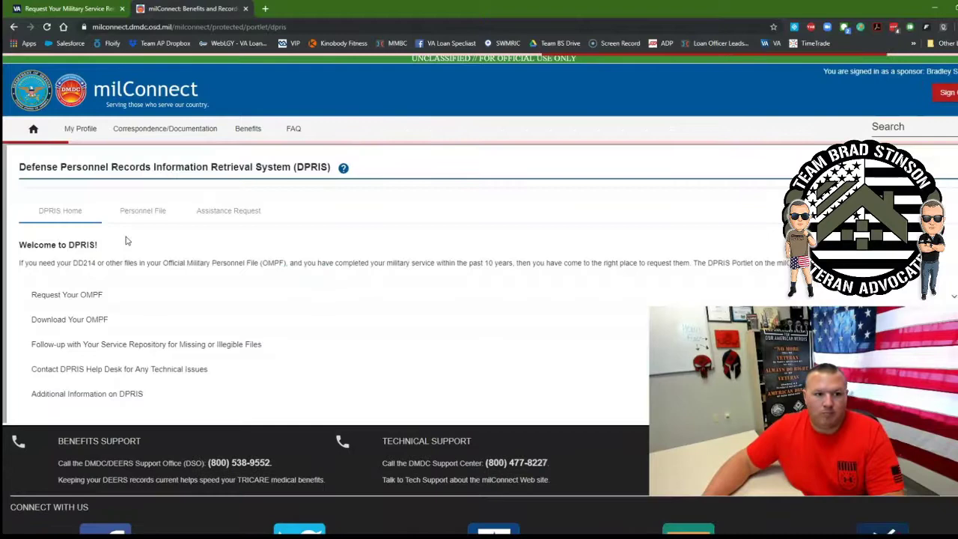
left_click(145, 214)
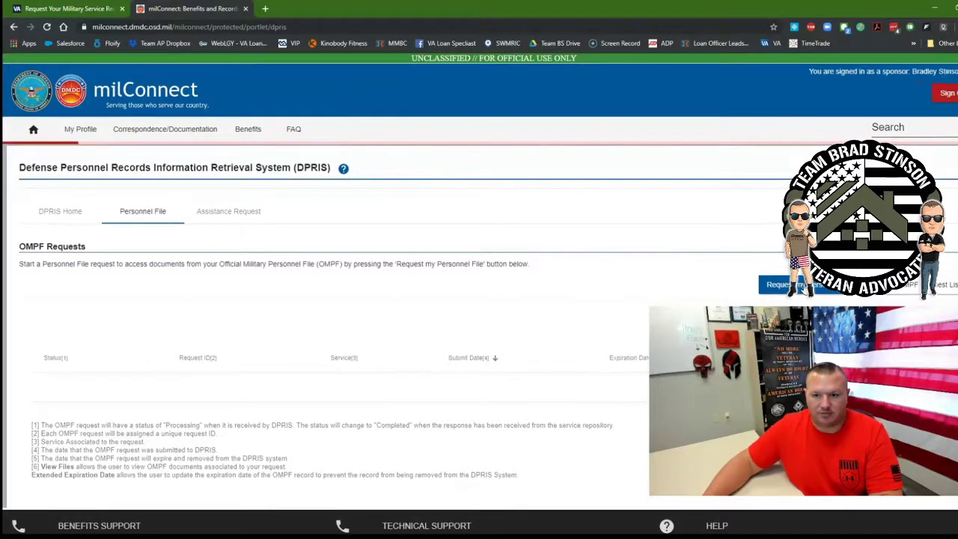
Start a personnel file request with the contact e-mail address and Marine Corps as the service.
left_click(800, 286)
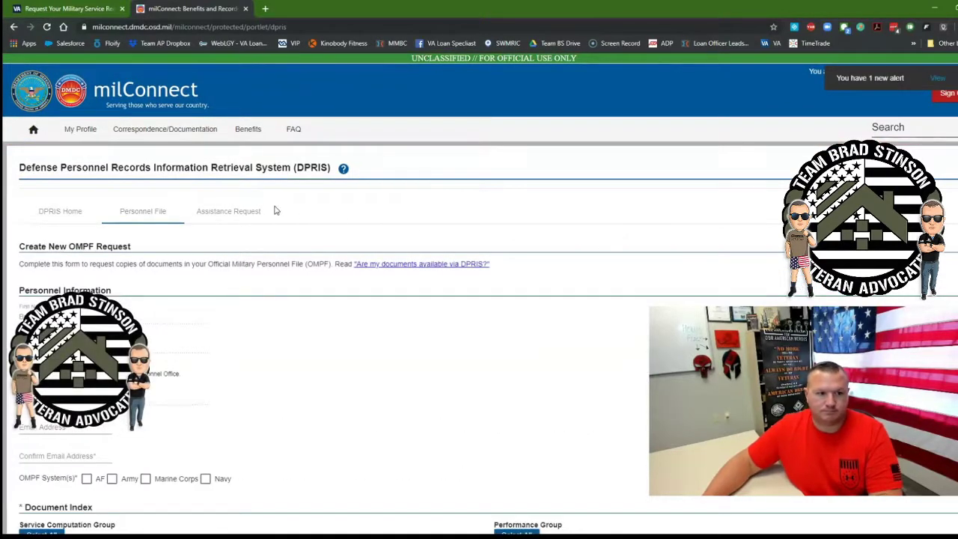
scroll(156, 310, "down", 1)
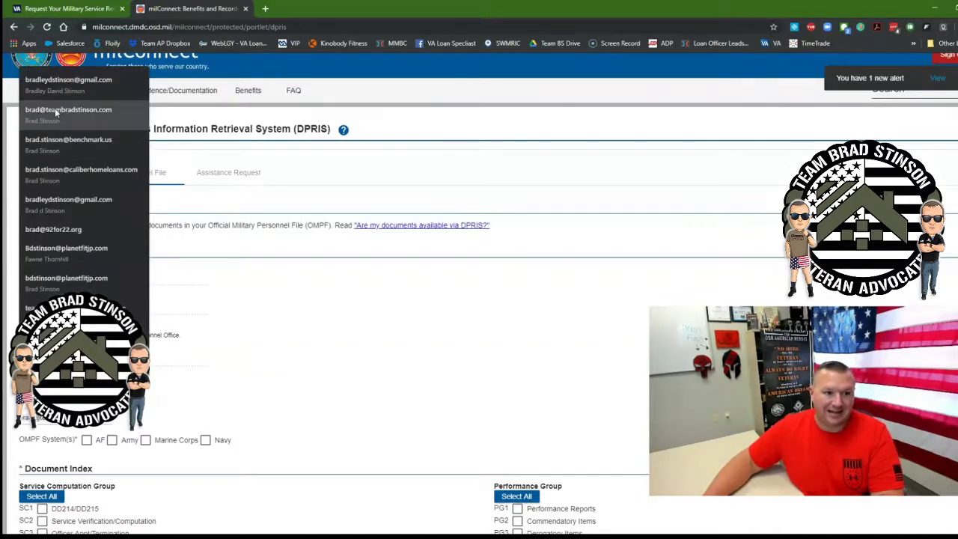
left_click(147, 238)
scroll(176, 383, "down", 1)
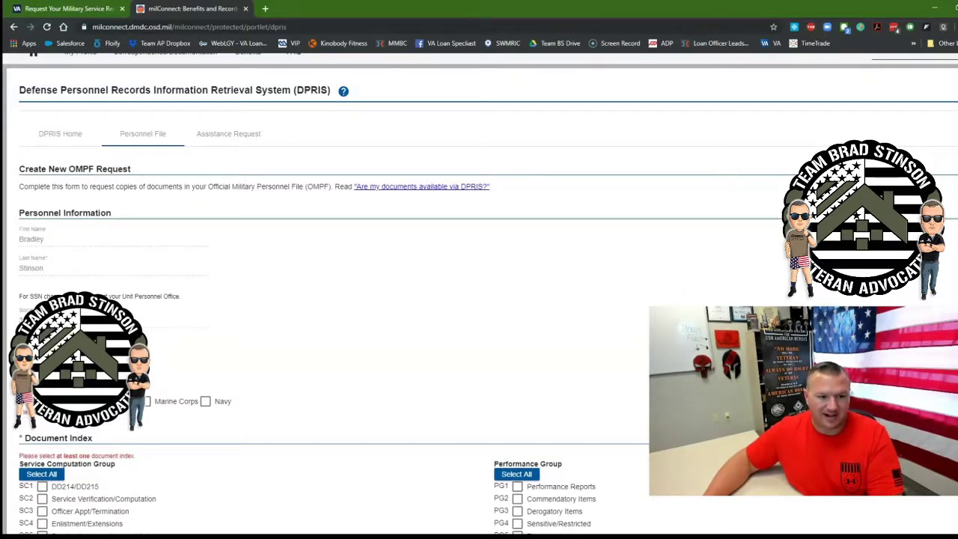
left_click(147, 402)
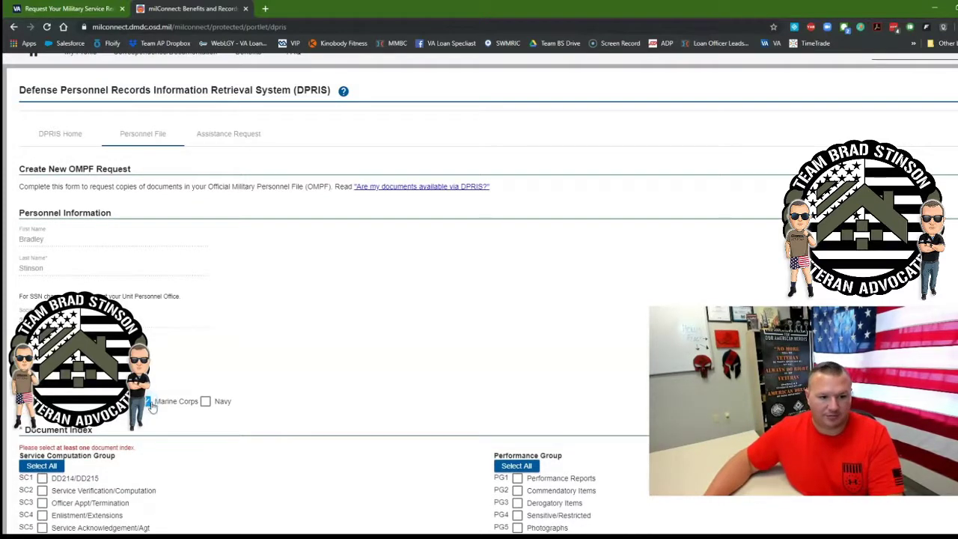
scroll(160, 402, "down", 1)
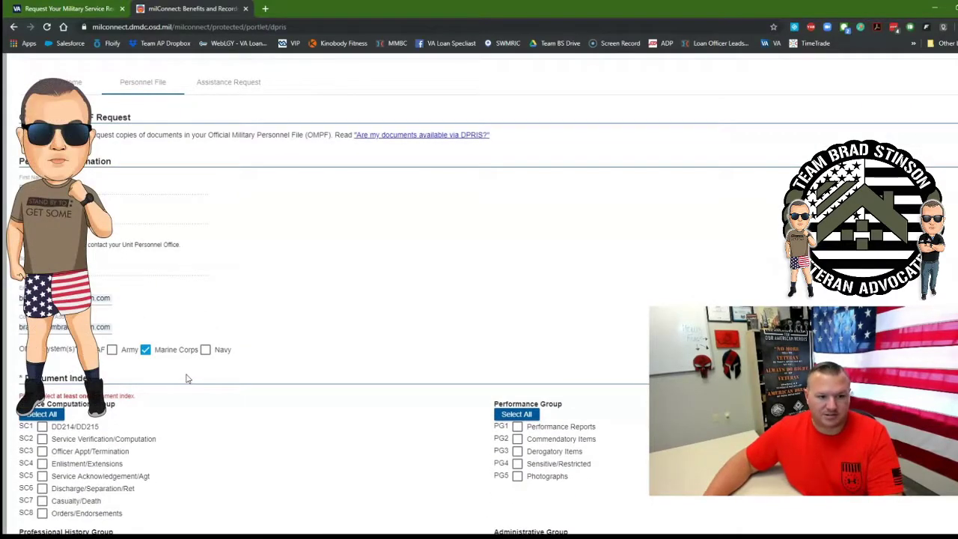
Select all documents in the Service Computation, Performance, Administrative and Professional History groups, then send the request.
left_click(47, 414)
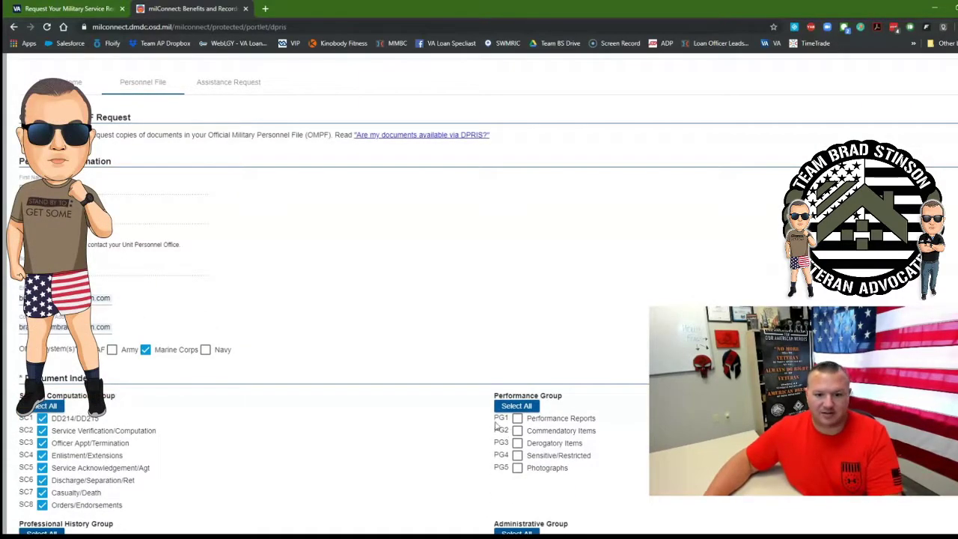
left_click(516, 406)
scroll(444, 417, "down", 3)
left_click(516, 366)
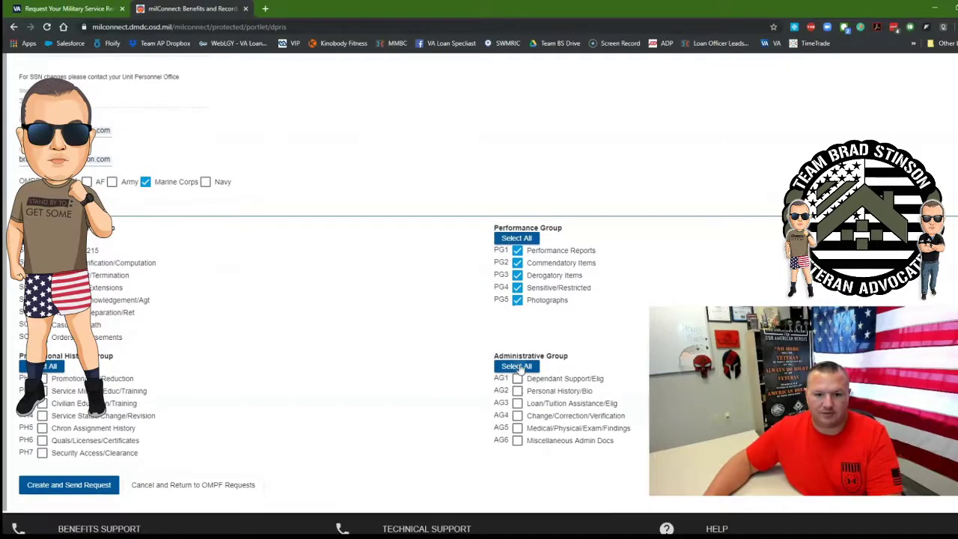
left_click(51, 367)
scroll(302, 400, "down", 2)
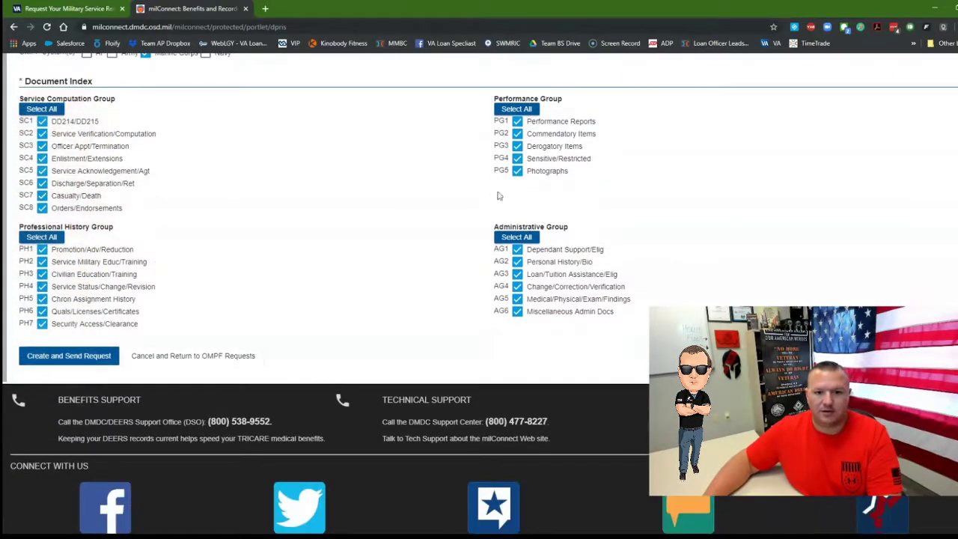
scroll(86, 368, "up", 1)
left_click(69, 370)
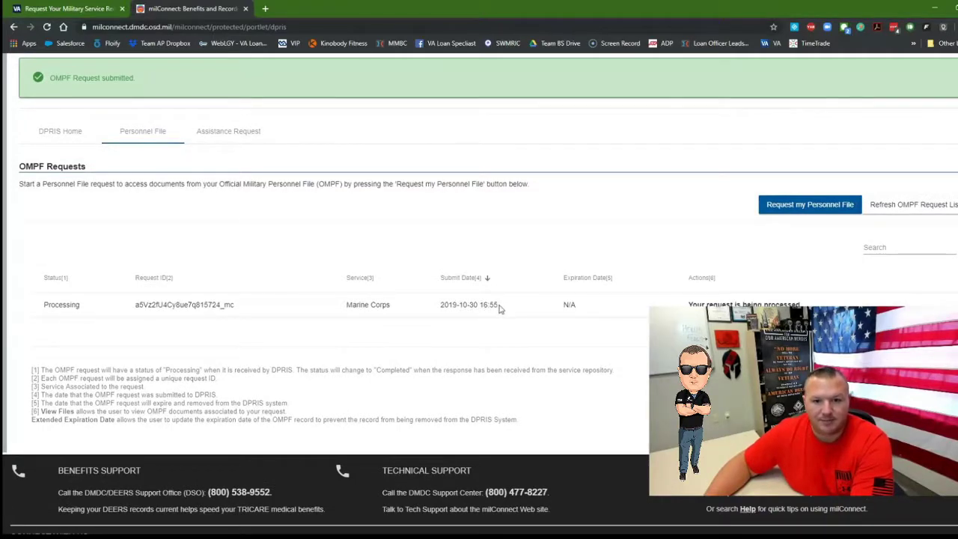
Check the request in the OMPF Requests list until it shows Completed, expiring 2019-11-09.
left_click_drag(500, 307, 443, 307)
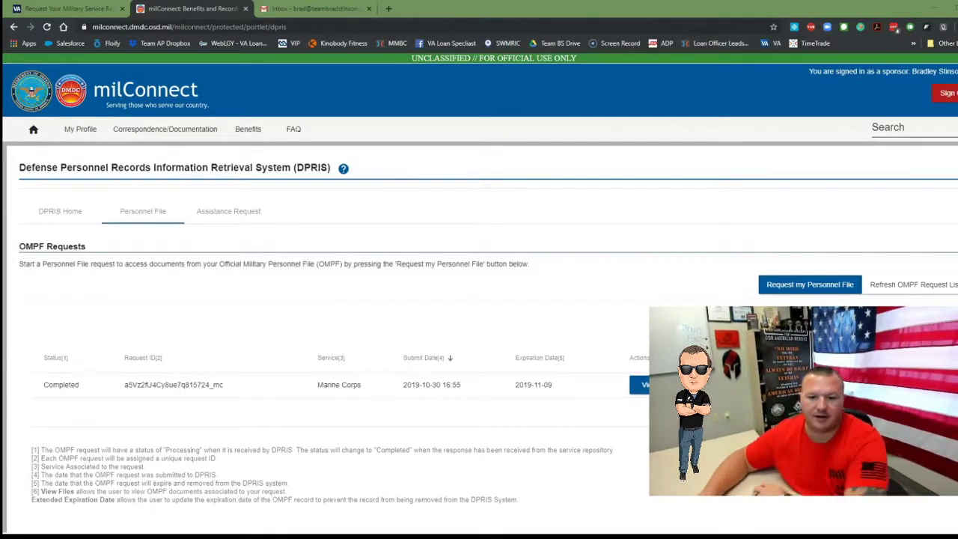
View the completed request's OMPF files, such as commendatory/derogatory, field record and service files, each with Download File.
left_click(641, 385)
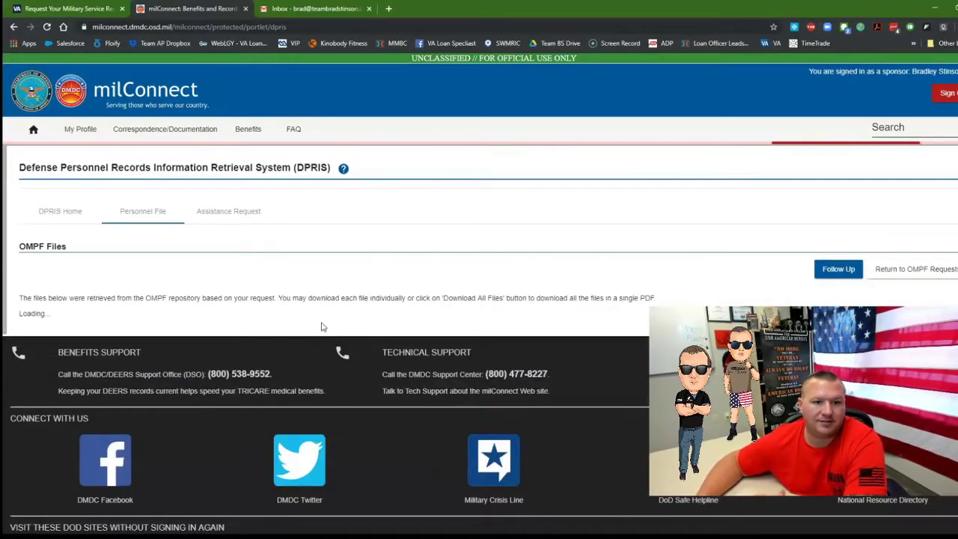
scroll(310, 327, "down", 3)
scroll(295, 328, "down", 8)
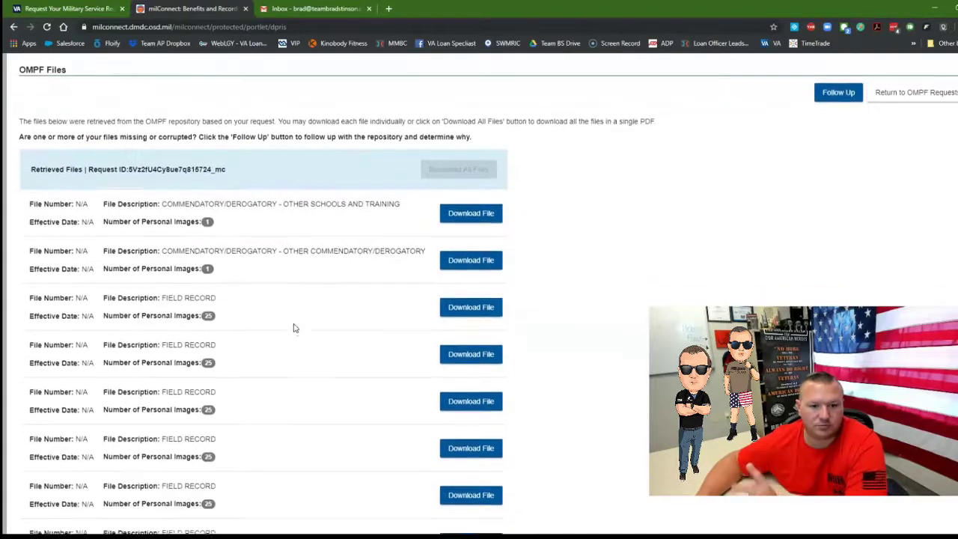
scroll(292, 328, "down", 10)
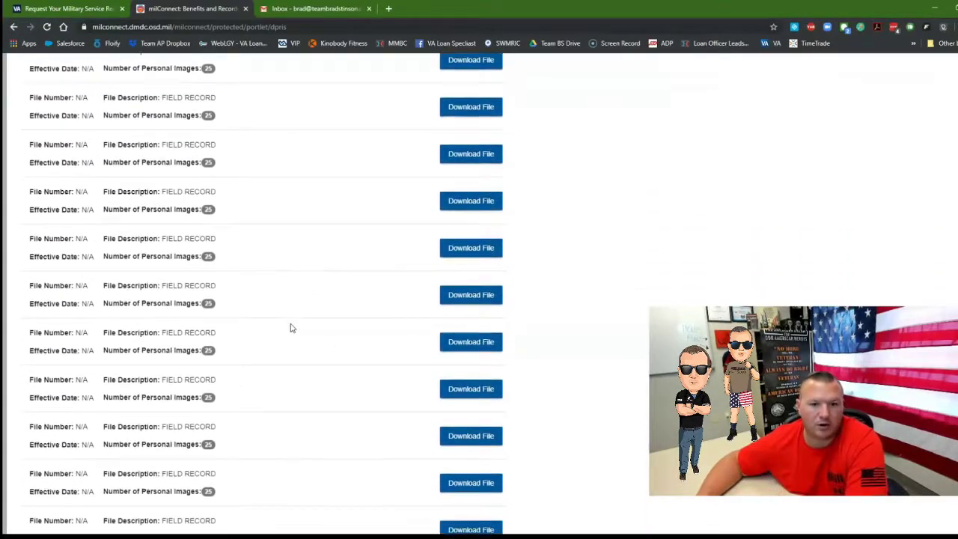
scroll(287, 331, "down", 8)
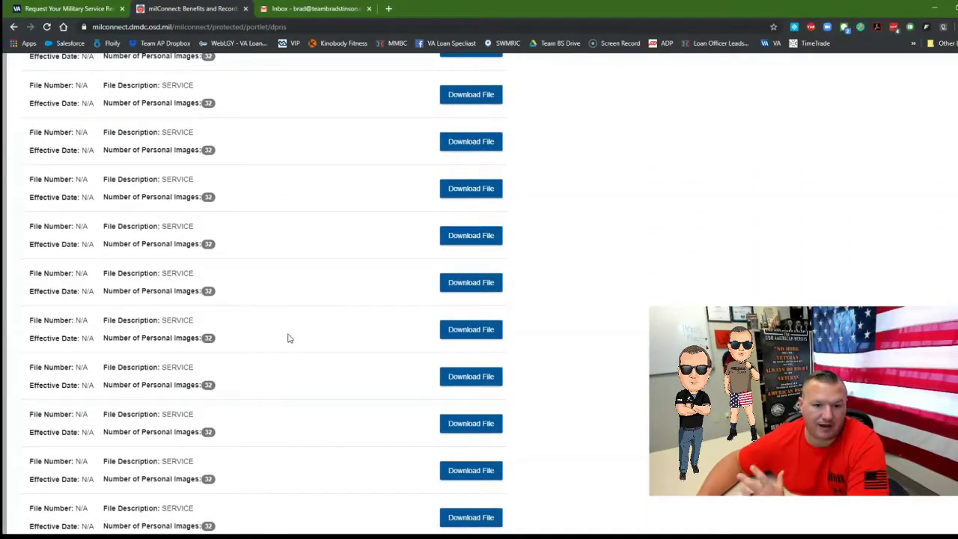
scroll(312, 355, "down", 8)
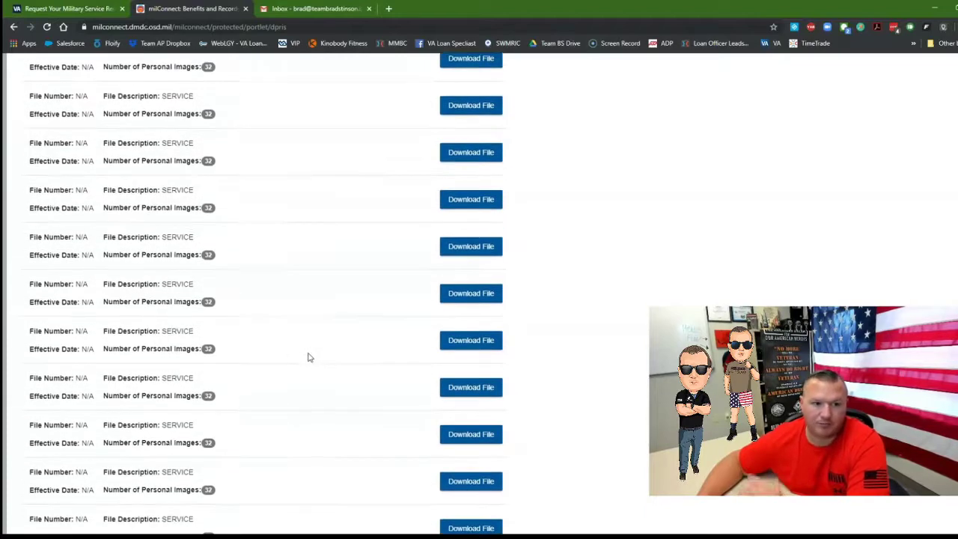
scroll(296, 360, "down", 8)
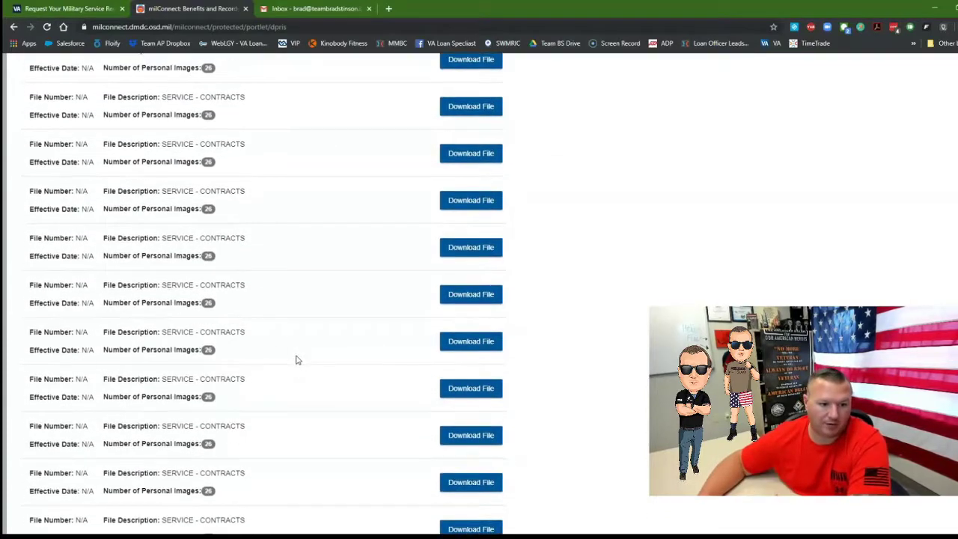
scroll(330, 379, "up", 8)
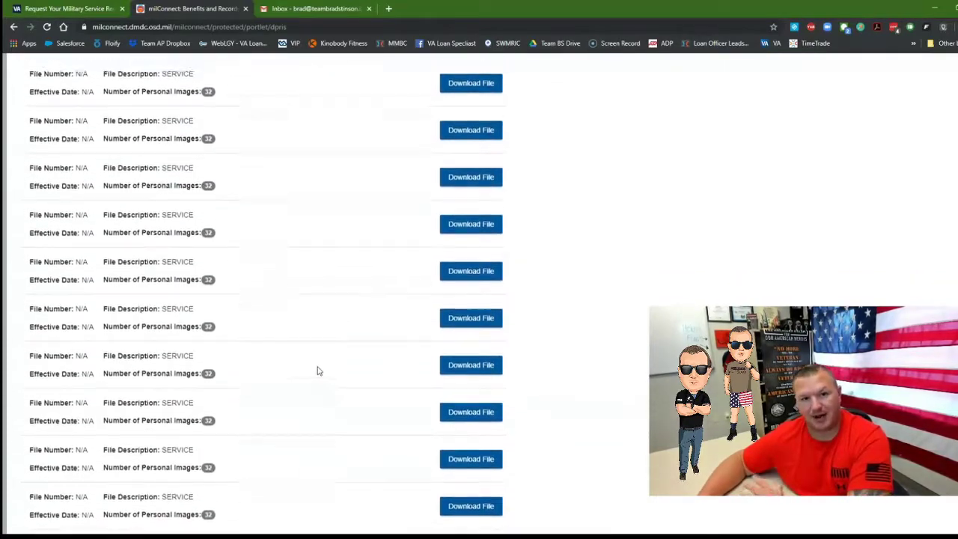
scroll(315, 360, "up", 10)
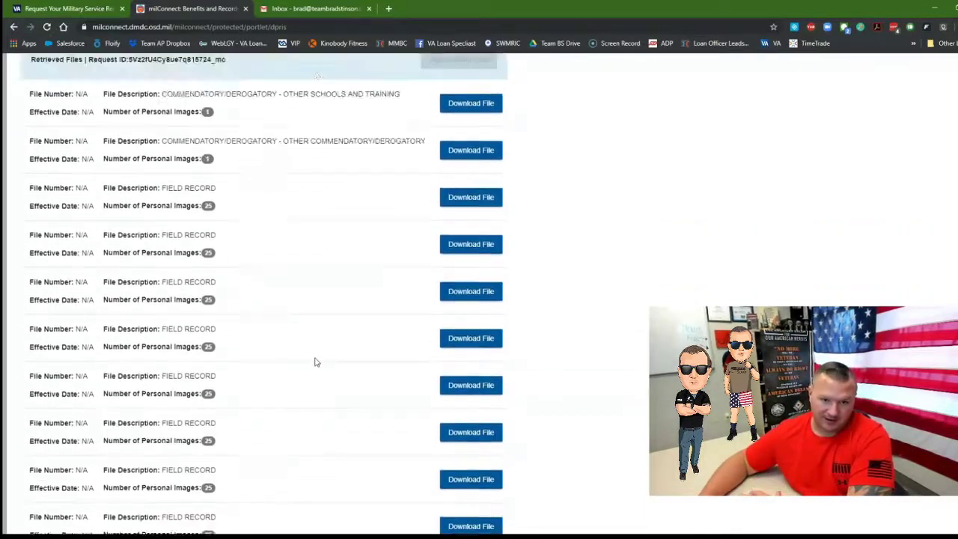